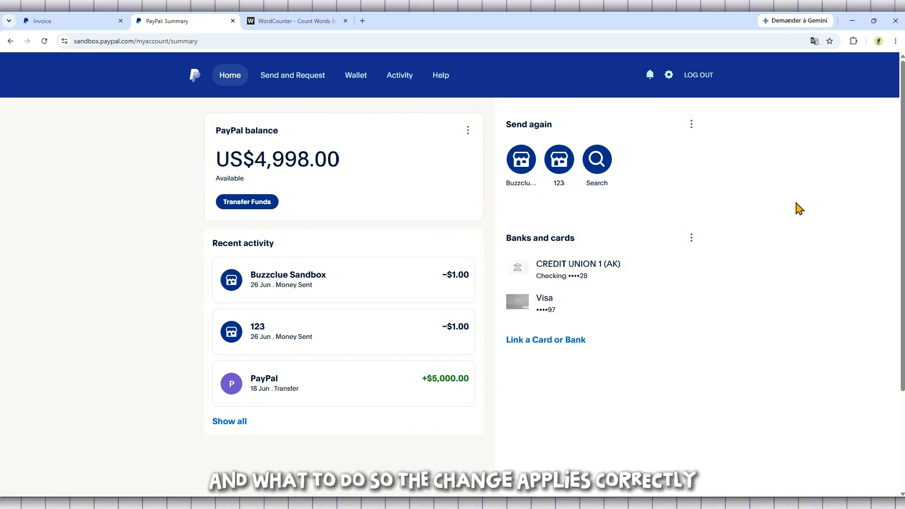
Step: Open the account settings and examine the profile page down to its Account options section
{"action": "scroll", "coordinate": [339, 221], "scroll_direction": "down", "scroll_amount": 1}
{"action": "scroll", "coordinate": [343, 220], "scroll_direction": "up", "scroll_amount": 1}
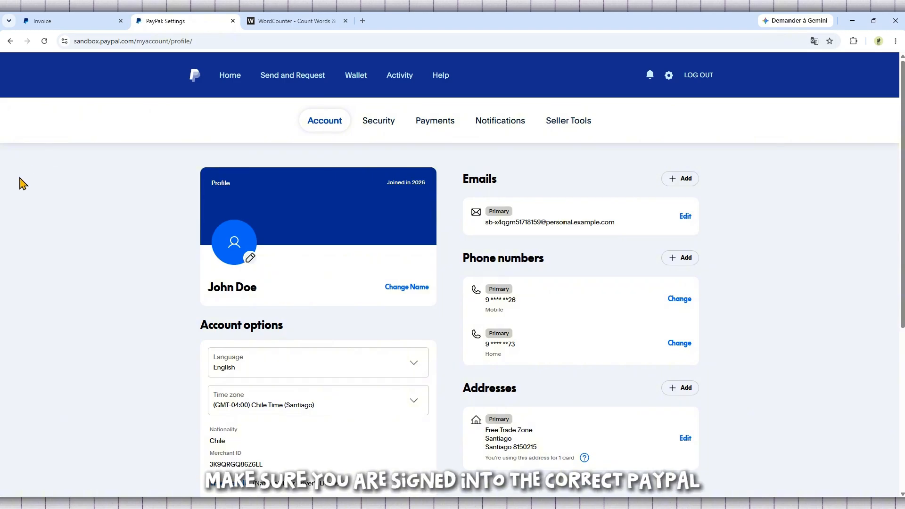
{"action": "scroll", "coordinate": [19, 184], "scroll_direction": "down", "scroll_amount": 1}
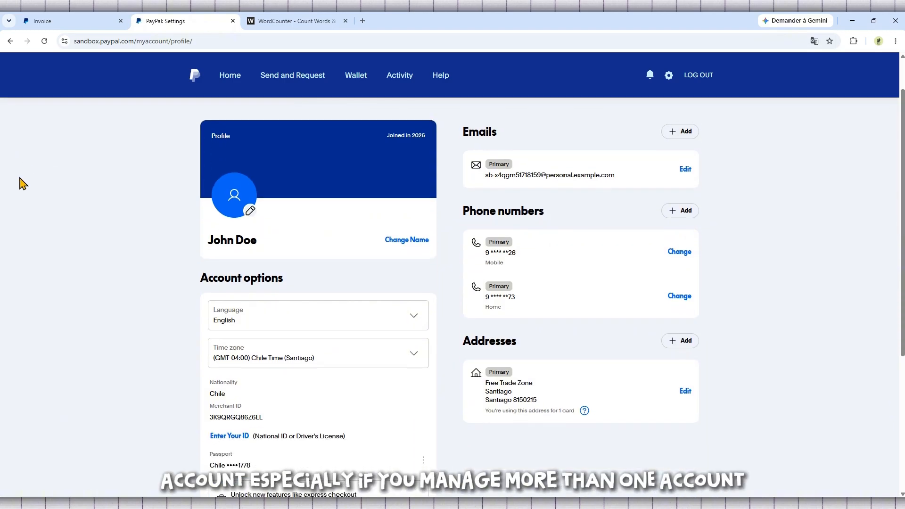
{"action": "scroll", "coordinate": [20, 184], "scroll_direction": "down", "scroll_amount": 1}
{"action": "scroll", "coordinate": [19, 184], "scroll_direction": "up", "scroll_amount": 1}
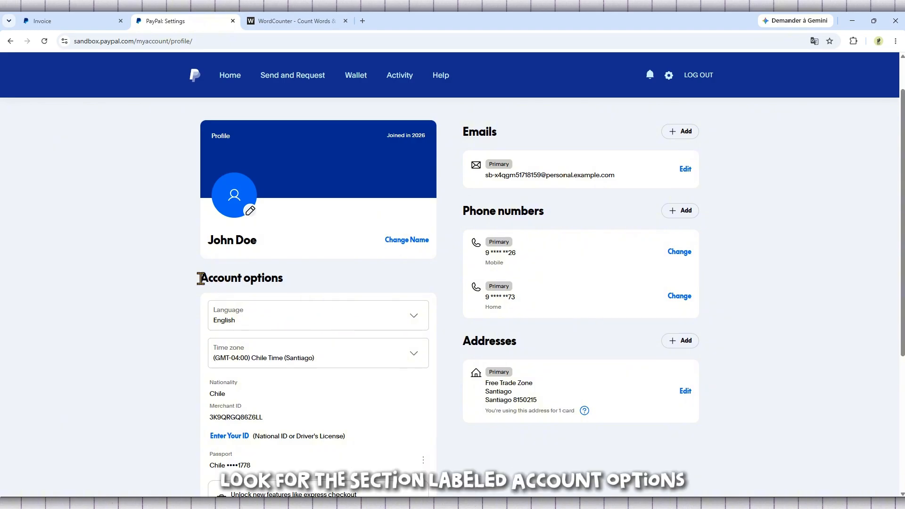
{"action": "mouse_move", "coordinate": [198, 279]}
{"action": "left_mouse_down"}
{"action": "mouse_move", "coordinate": [282, 279]}
{"action": "mouse_move", "coordinate": [274, 278]}
{"action": "left_mouse_up"}
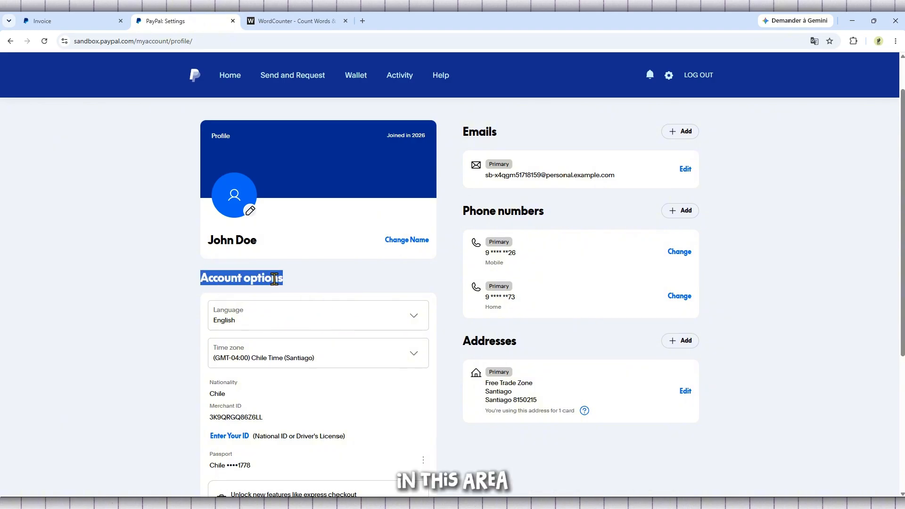
{"action": "left_click", "coordinate": [311, 286]}
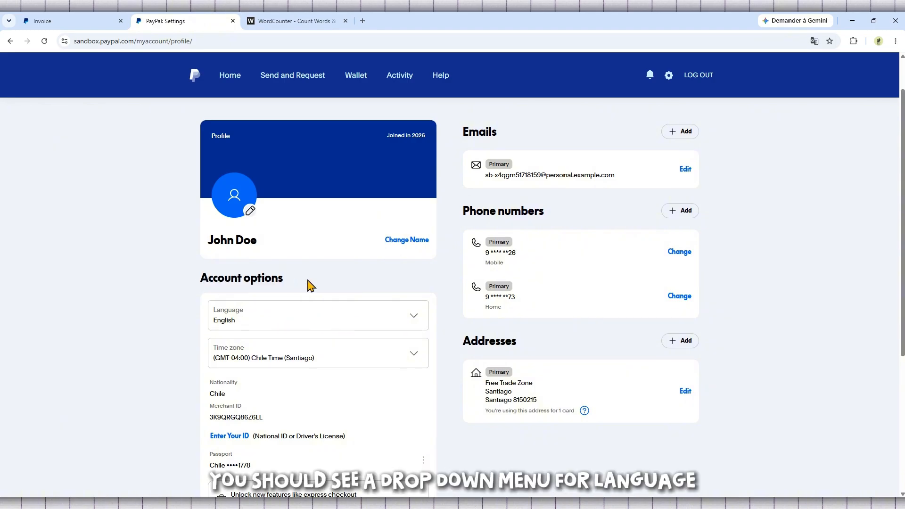
{"action": "triple_click", "coordinate": [248, 280]}
{"action": "left_click", "coordinate": [222, 280]}
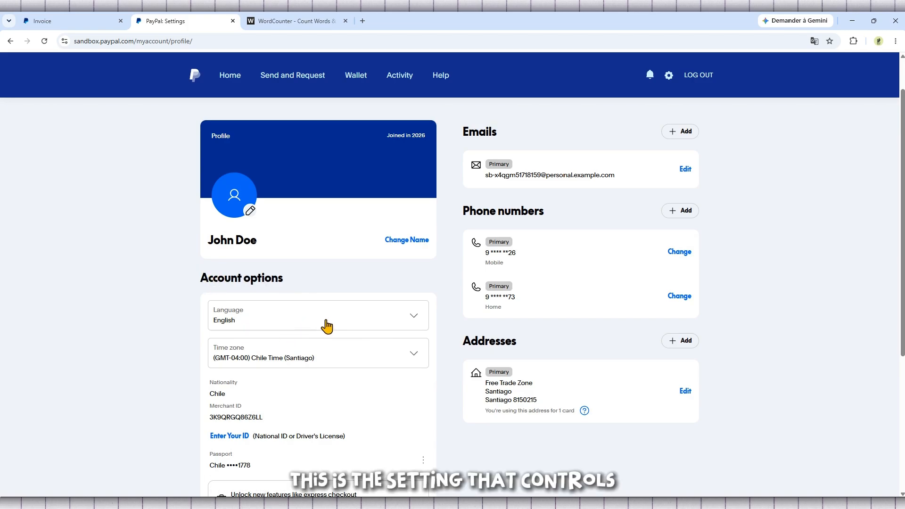
Step: Set the account language to Français in the Account options
{"action": "left_click", "coordinate": [378, 323]}
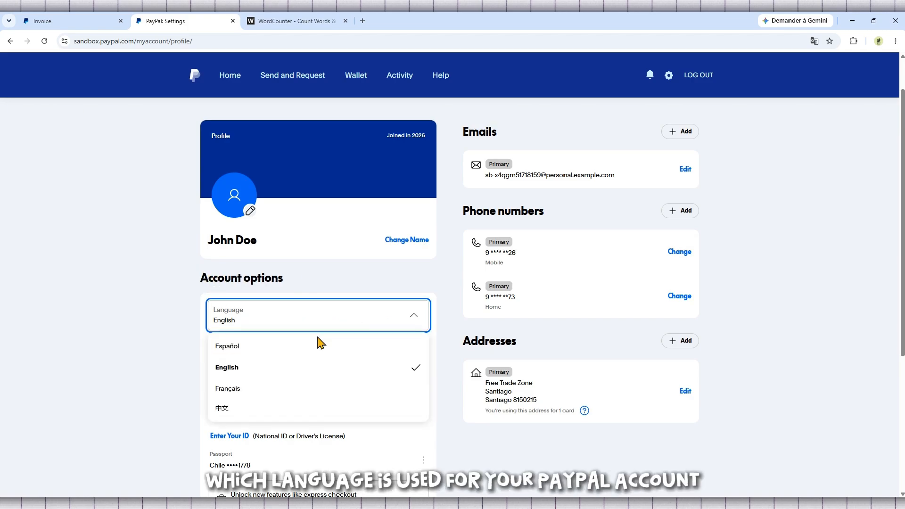
{"action": "scroll", "coordinate": [234, 356], "scroll_direction": "down", "scroll_amount": 2}
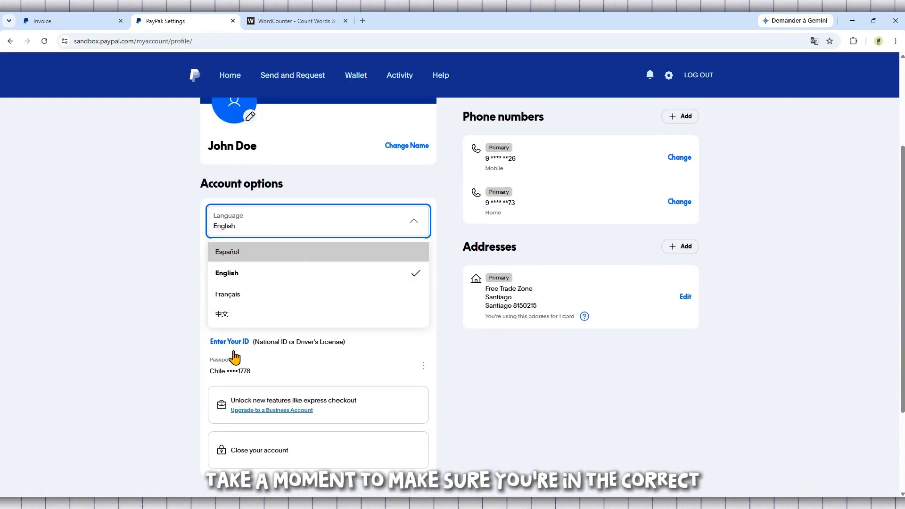
{"action": "scroll", "coordinate": [238, 305], "scroll_direction": "up", "scroll_amount": 2}
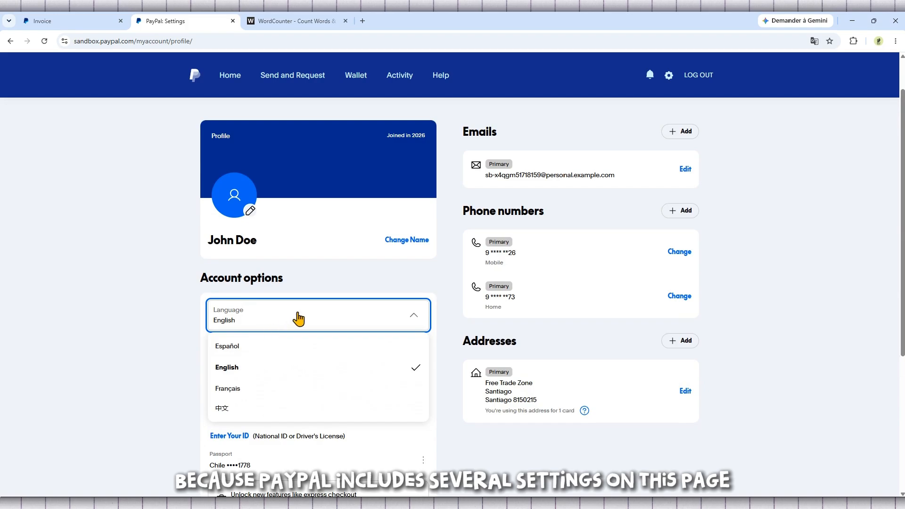
{"action": "left_click", "coordinate": [404, 319]}
{"action": "left_click", "coordinate": [404, 319]}
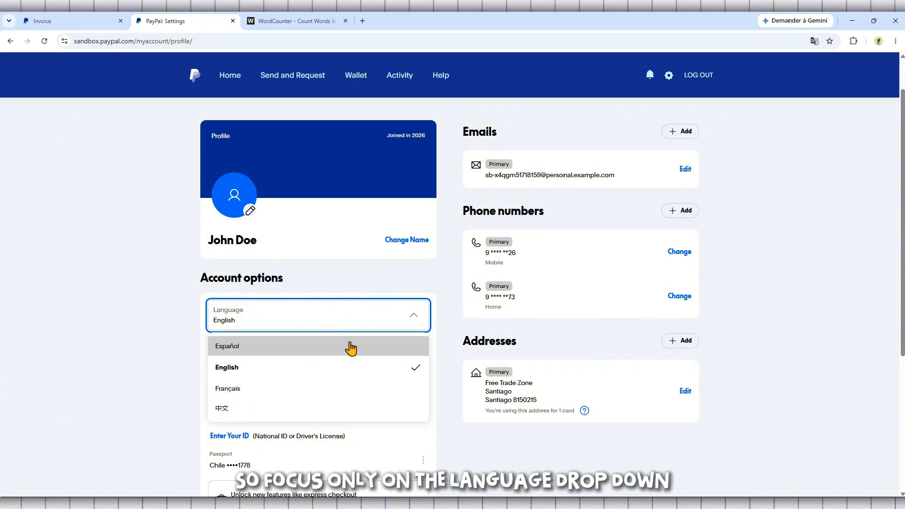
{"action": "scroll", "coordinate": [353, 349], "scroll_direction": "down", "scroll_amount": 1}
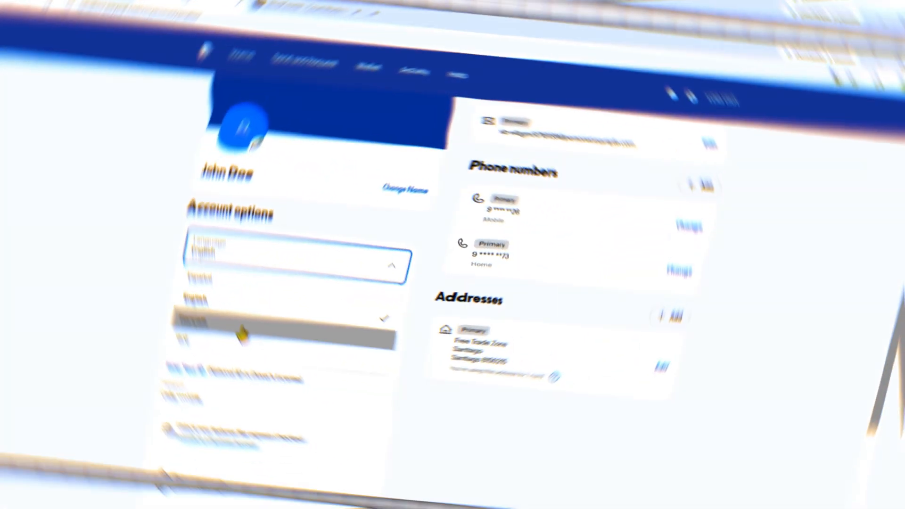
{"action": "left_click", "coordinate": [241, 333]}
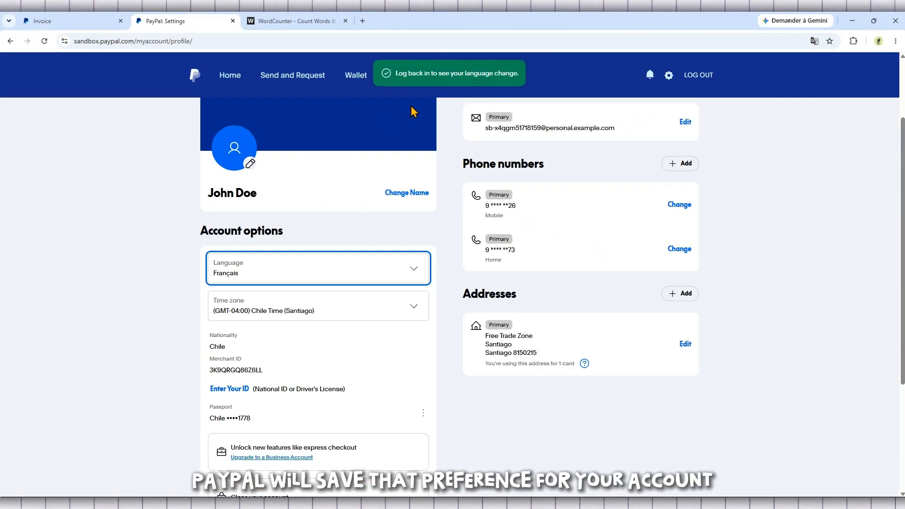
Step: Read the language change notice, view the help centre page, and return to the account settings
{"action": "scroll", "coordinate": [418, 123], "scroll_direction": "up", "scroll_amount": 1}
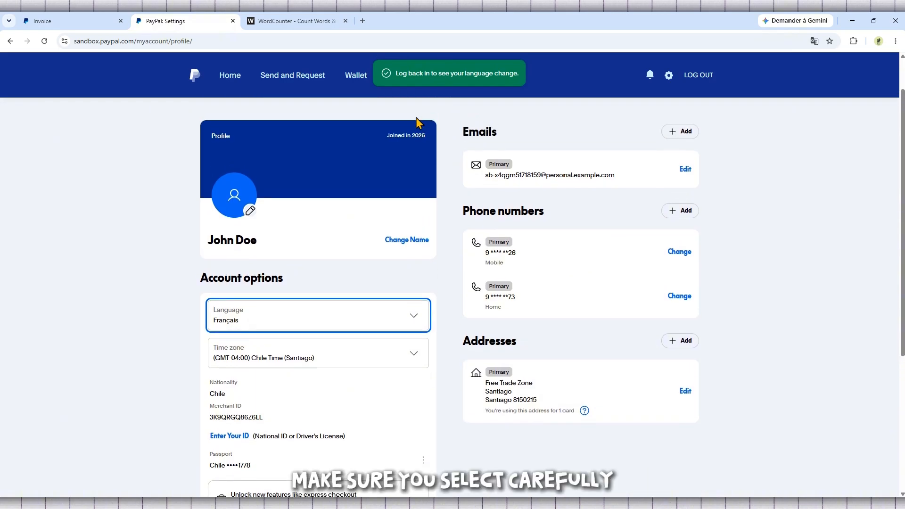
{"action": "triple_click", "coordinate": [472, 74]}
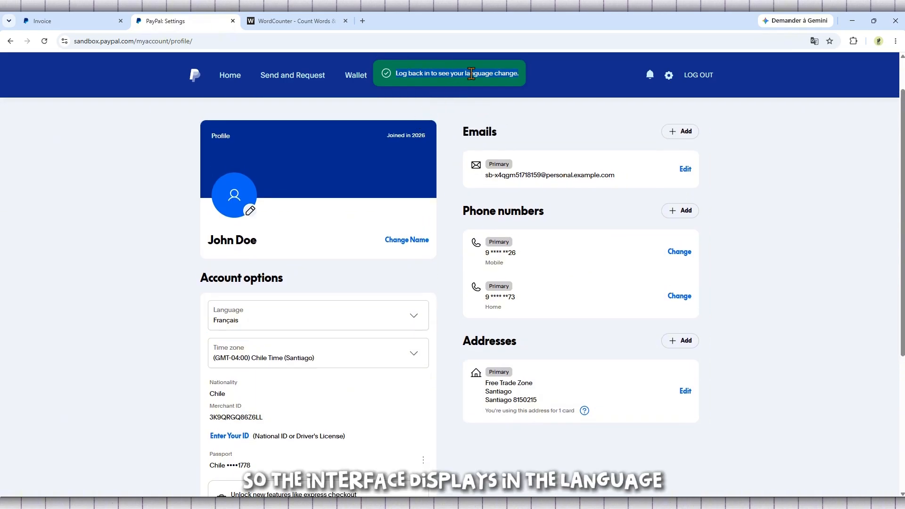
{"action": "left_click", "coordinate": [446, 72]}
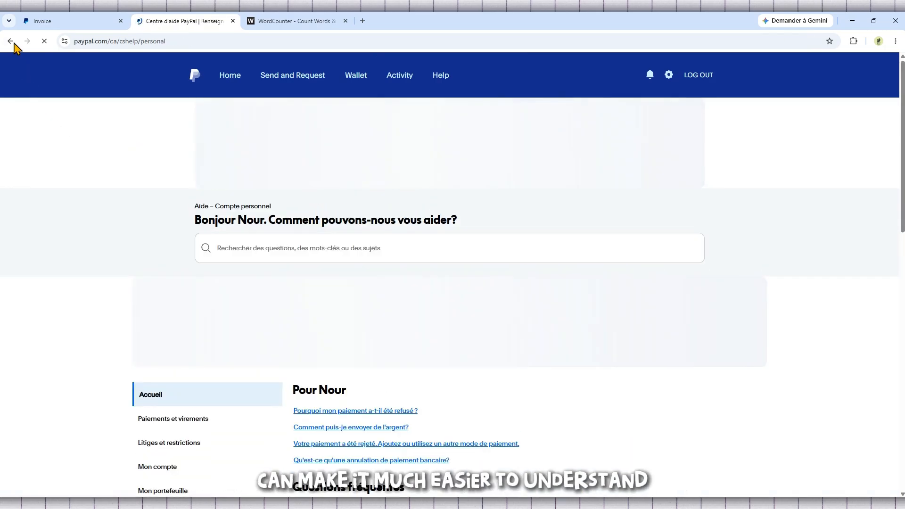
{"action": "left_click", "coordinate": [10, 42]}
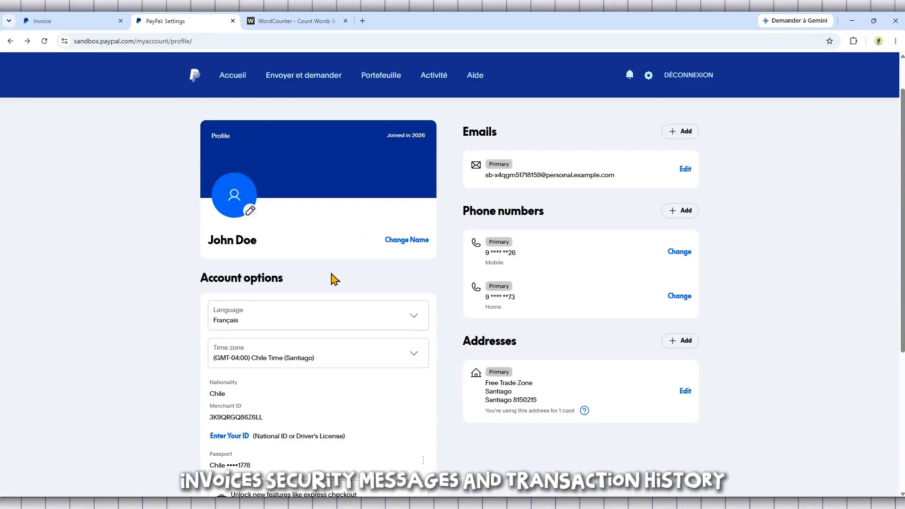
Step: Review the choices in the account's language list and close it
{"action": "scroll", "coordinate": [333, 280], "scroll_direction": "down", "scroll_amount": 1}
{"action": "left_click", "coordinate": [422, 278]}
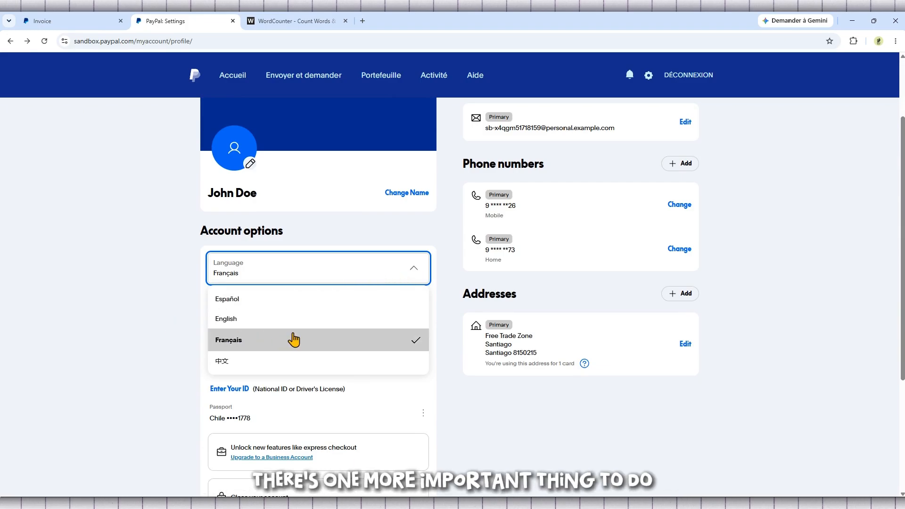
{"action": "left_click", "coordinate": [134, 339]}
Step: Log out of the account and log back in with the account password
{"action": "scroll", "coordinate": [468, 249], "scroll_direction": "up", "scroll_amount": 2}
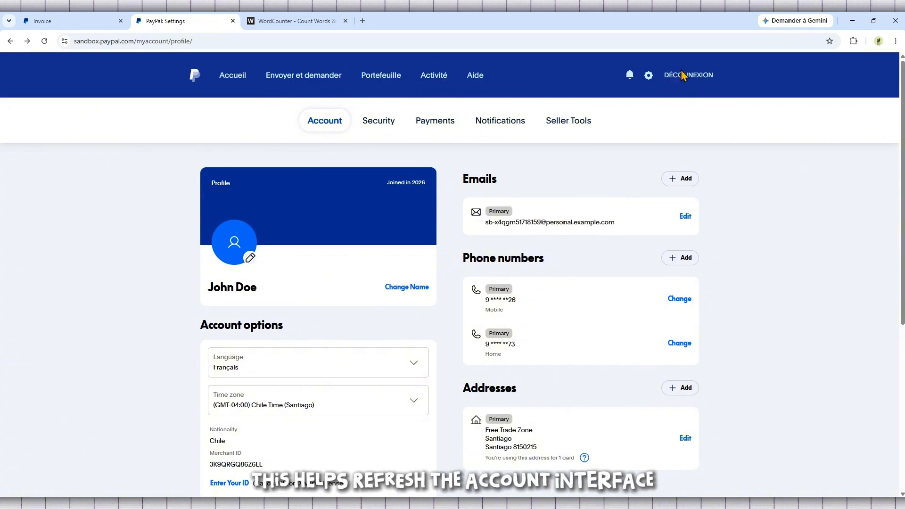
{"action": "key", "text": "F5"}
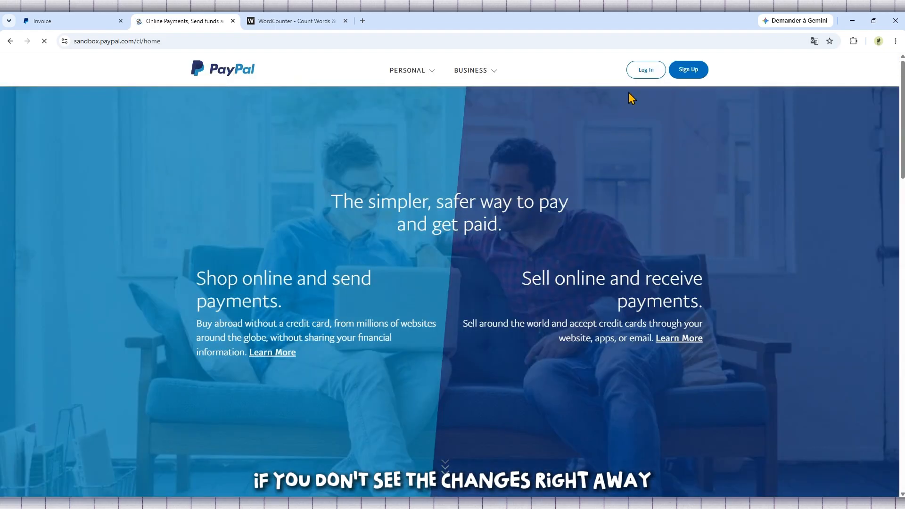
{"action": "left_click", "coordinate": [643, 72]}
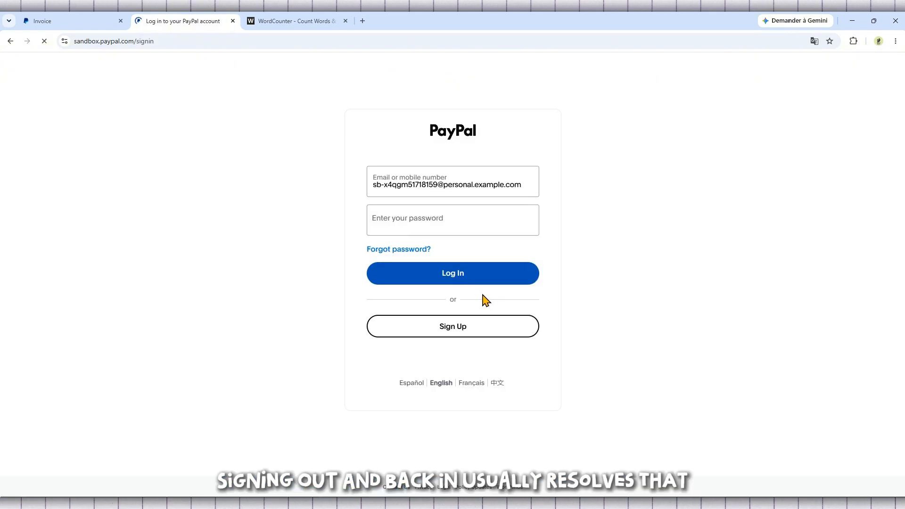
{"action": "left_click", "coordinate": [435, 222]}
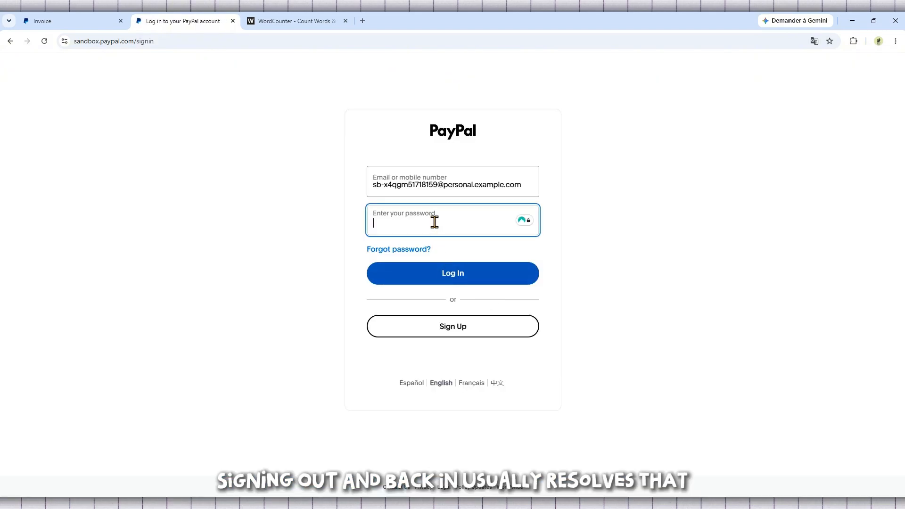
{"action": "key", "text": "ctrl+v"}
{"action": "left_click", "coordinate": [465, 284]}
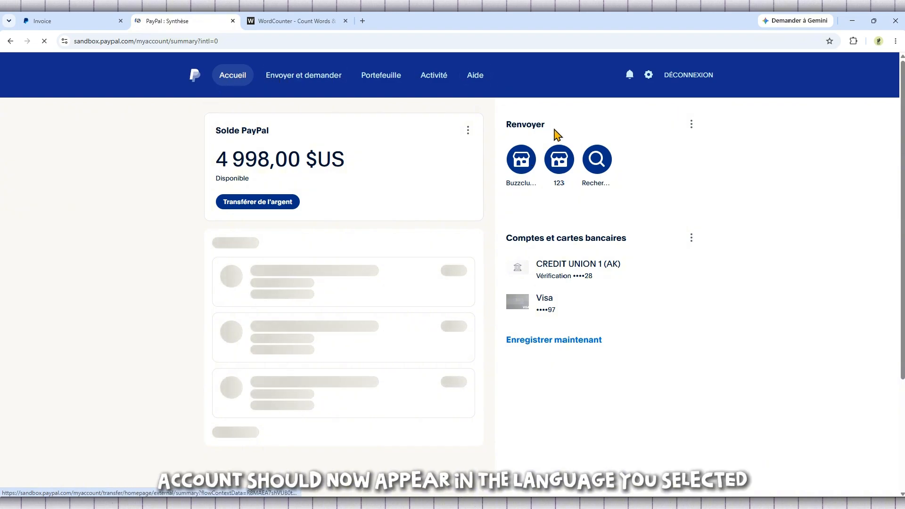
Step: Return to the account settings from the summary page and set the account language to English
{"action": "scroll", "coordinate": [415, 235], "scroll_direction": "down", "scroll_amount": 1}
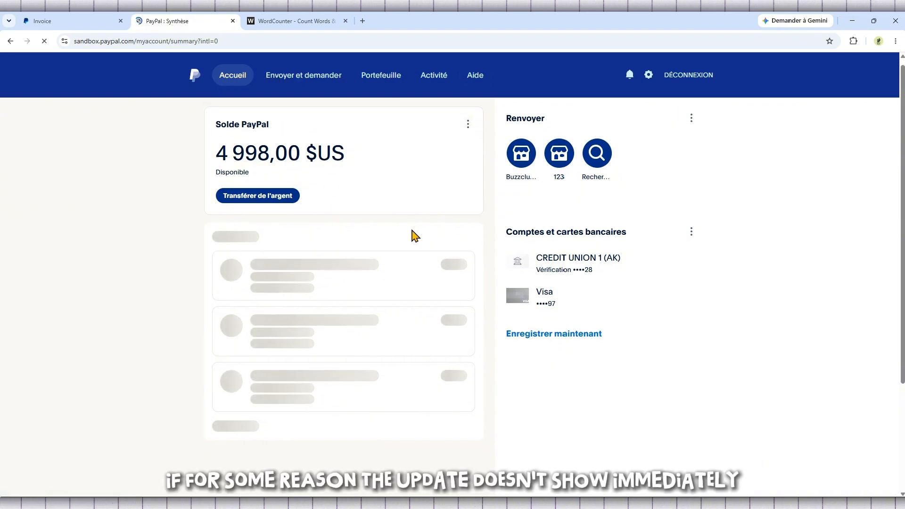
{"action": "scroll", "coordinate": [412, 228], "scroll_direction": "down", "scroll_amount": 1}
{"action": "scroll", "coordinate": [412, 228], "scroll_direction": "up", "scroll_amount": 1}
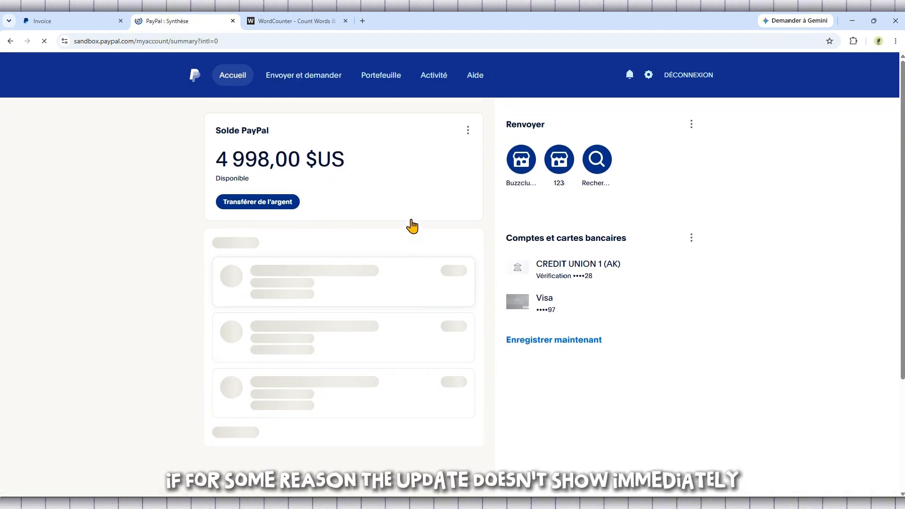
{"action": "left_click", "coordinate": [649, 77]}
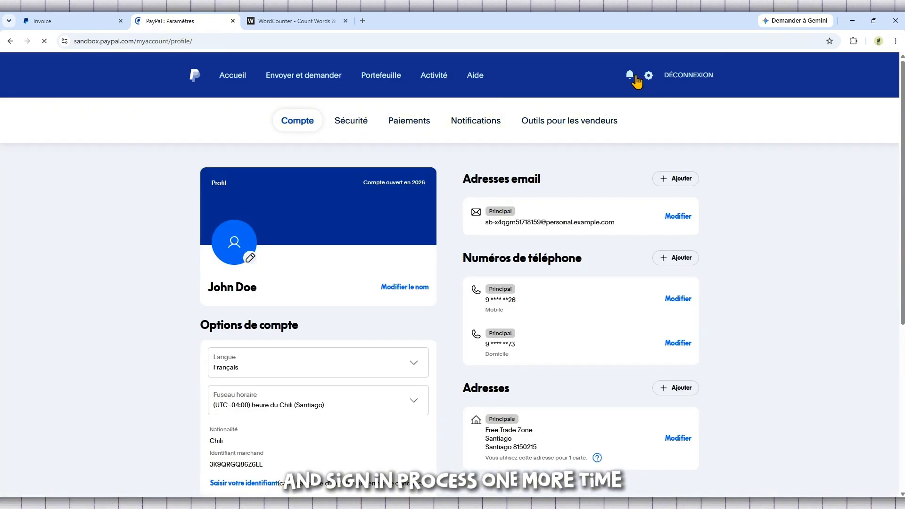
{"action": "scroll", "coordinate": [300, 311], "scroll_direction": "down", "scroll_amount": 1}
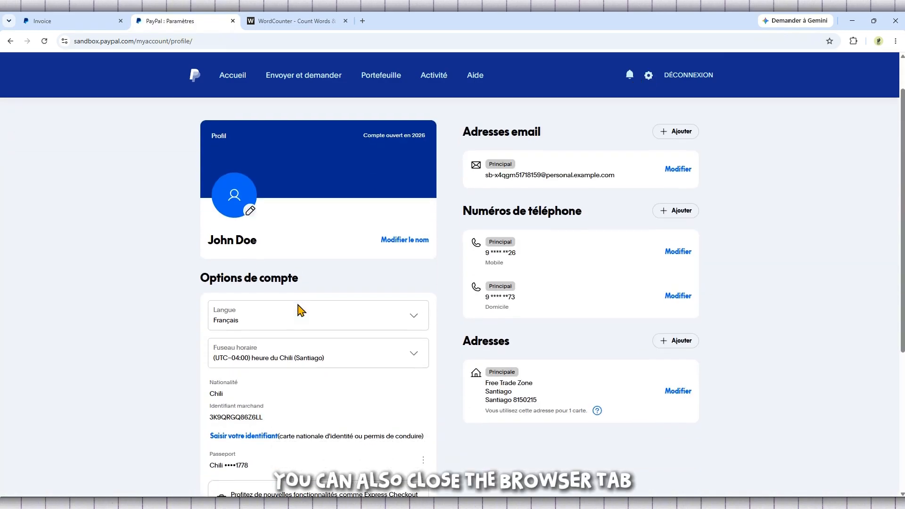
{"action": "left_click", "coordinate": [266, 320]}
{"action": "left_click", "coordinate": [241, 366]}
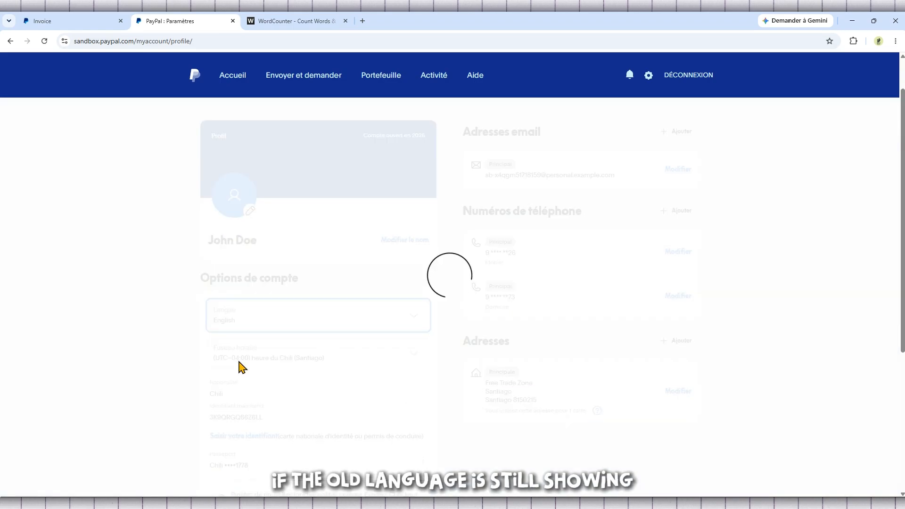
Step: Sign out and sign in again, entering the account password, to apply the English language setting
{"action": "left_click", "coordinate": [688, 84]}
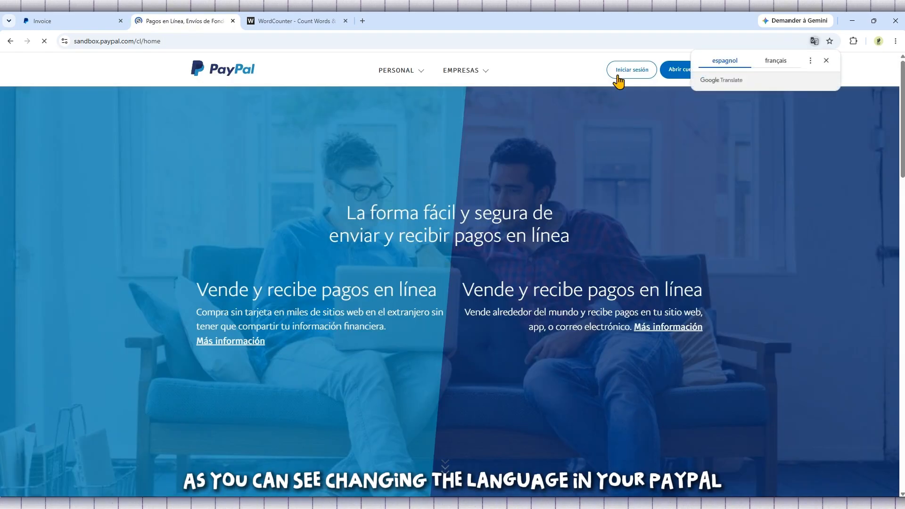
{"action": "left_click", "coordinate": [626, 74]}
{"action": "left_click", "coordinate": [424, 228]}
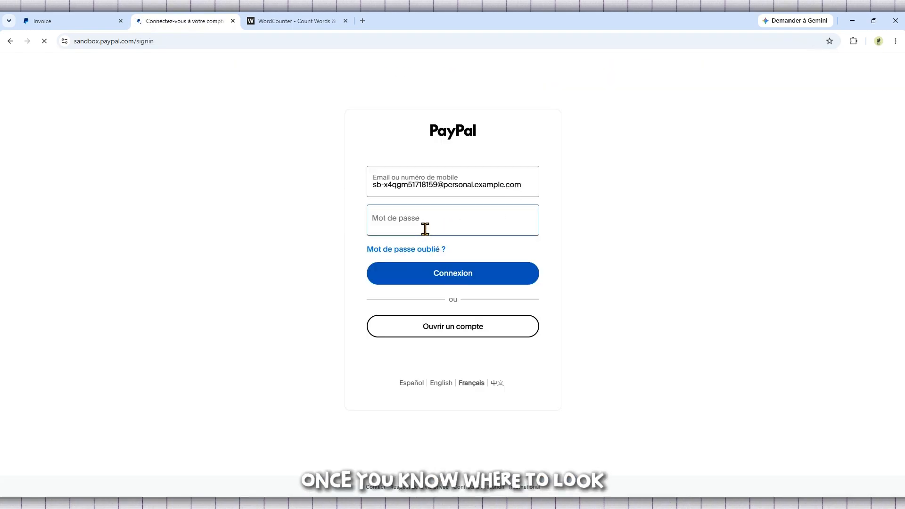
{"action": "left_click", "coordinate": [473, 278]}
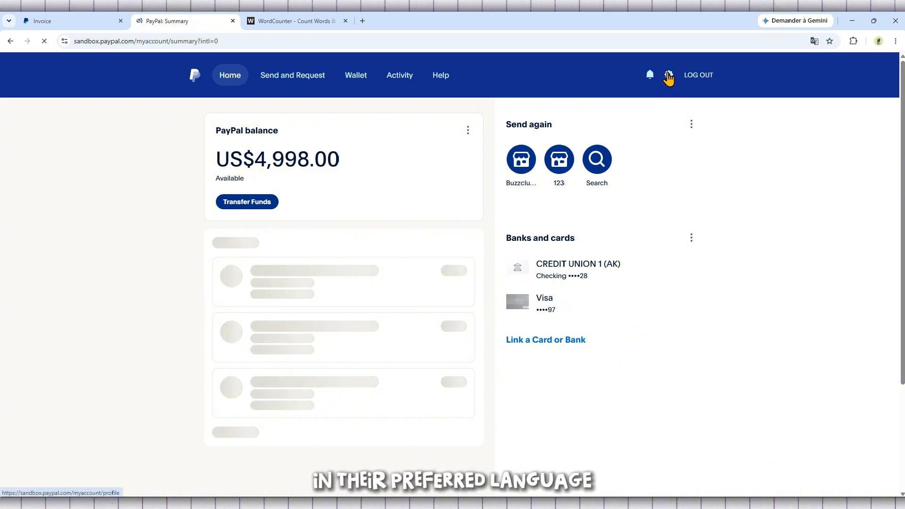
{"action": "scroll", "coordinate": [334, 200], "scroll_direction": "down", "scroll_amount": 1}
{"action": "scroll", "coordinate": [327, 197], "scroll_direction": "up", "scroll_amount": 1}
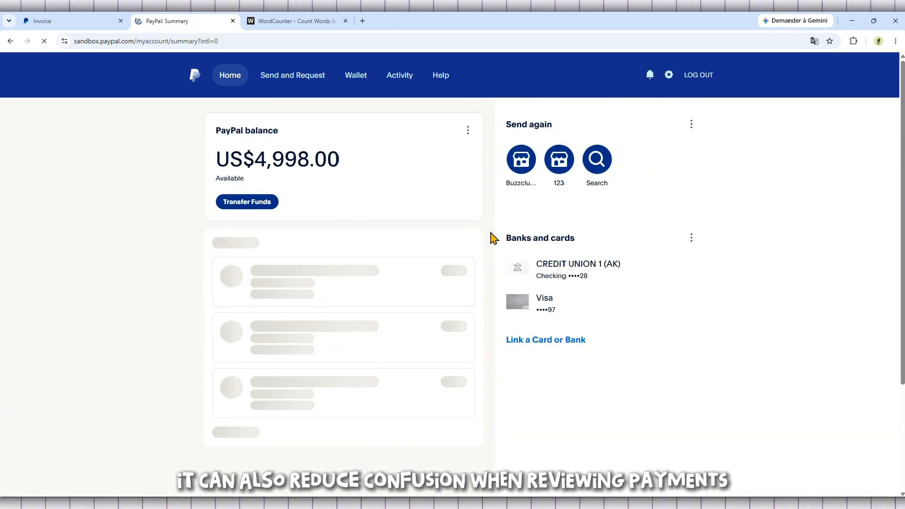